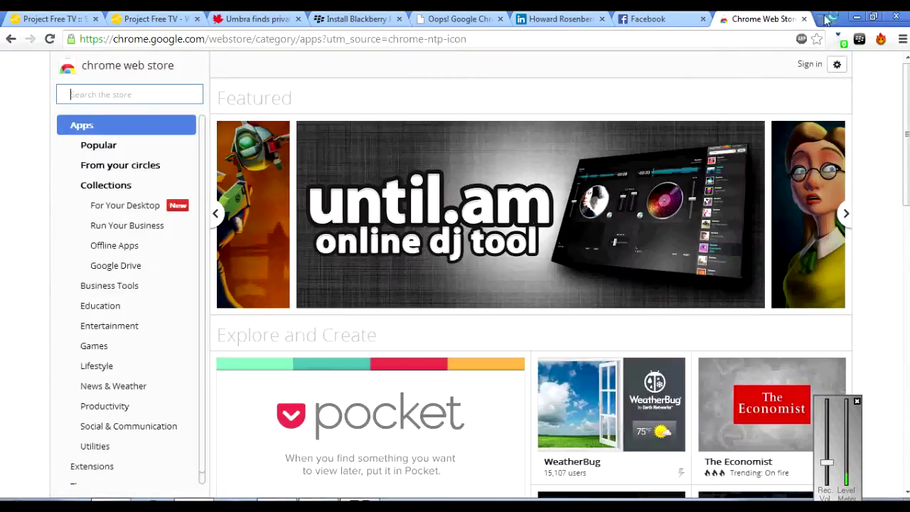
# Step: Open a new tab, switch it between Most Visited and Apps, then close it
pyautogui.click(826, 19)
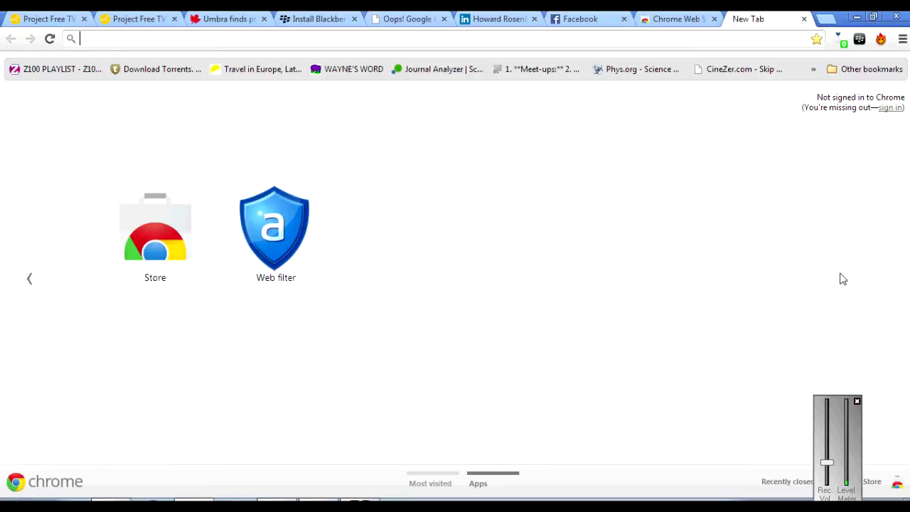
pyautogui.click(10, 290)
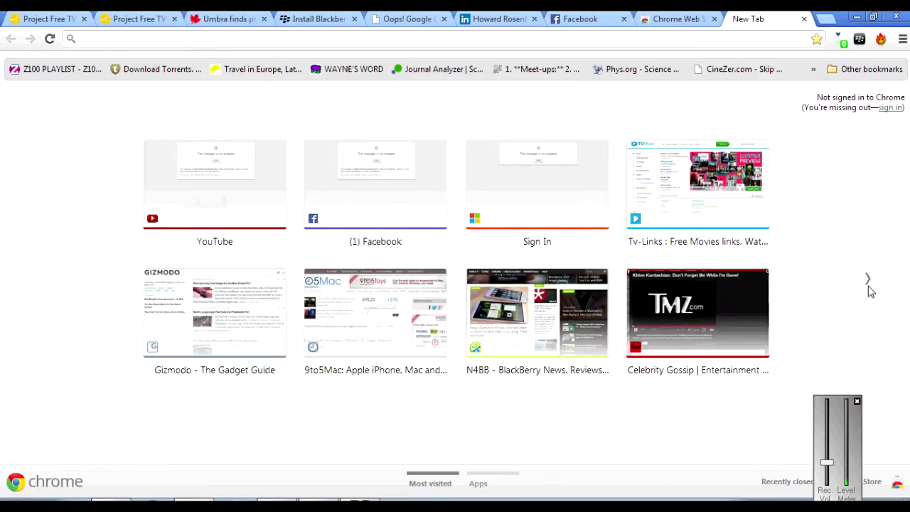
pyautogui.click(868, 281)
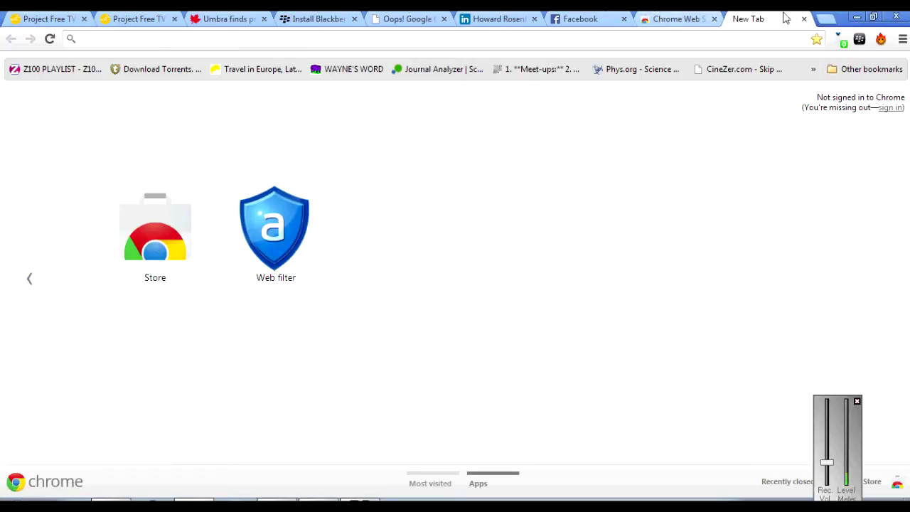
pyautogui.click(804, 19)
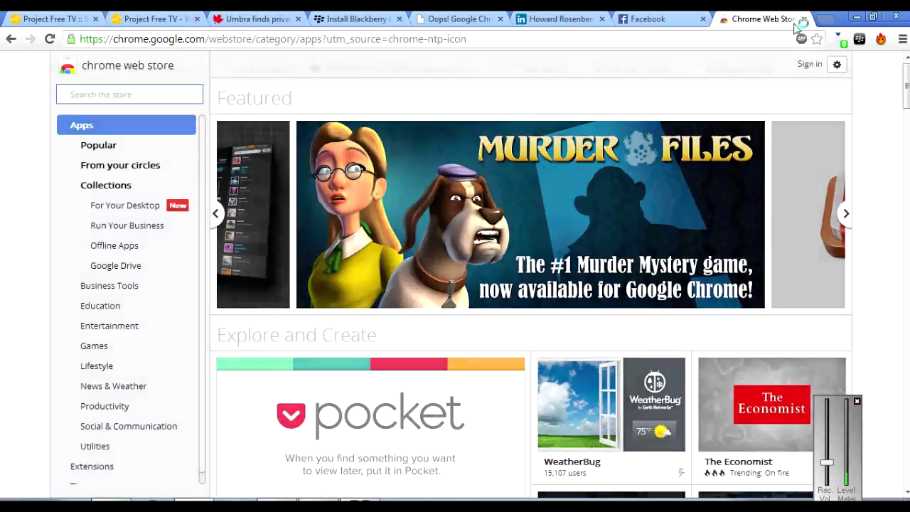
pyautogui.click(827, 19)
# Step: Search the Chrome Web Store for 'blackberry'
pyautogui.click(700, 19)
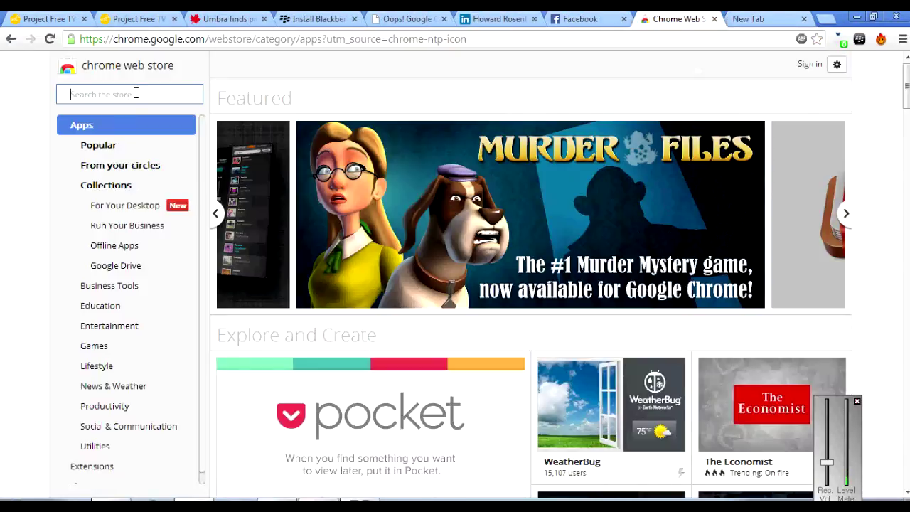
pyautogui.write('blackberry')
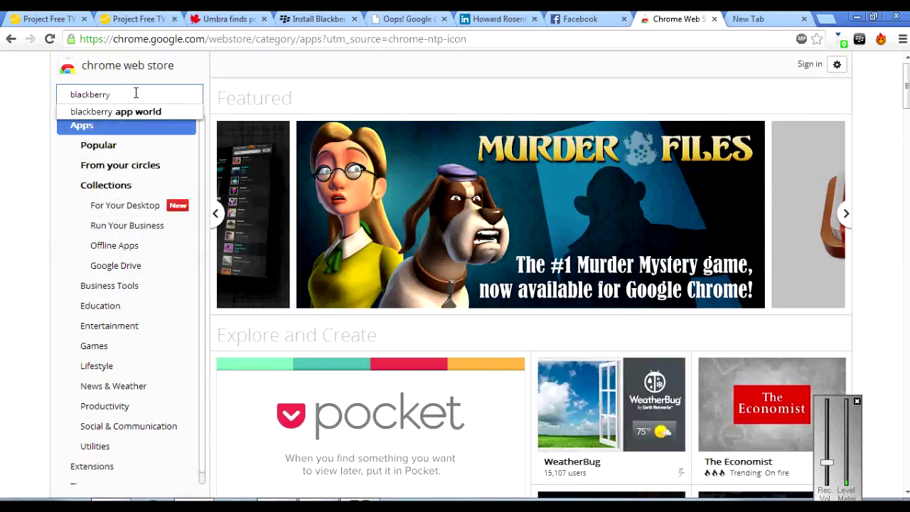
pyautogui.press('Return')
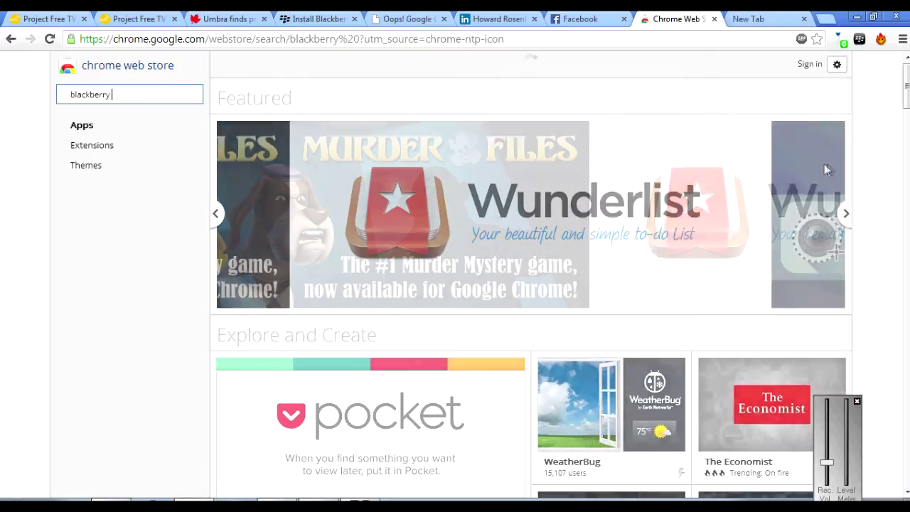
# Step: Scroll to BB10 / PlayBook App Manager, close the Web Store tab, and open the extension's Options page
pyautogui.moveTo(905, 158); pyautogui.dragTo(906, 211)
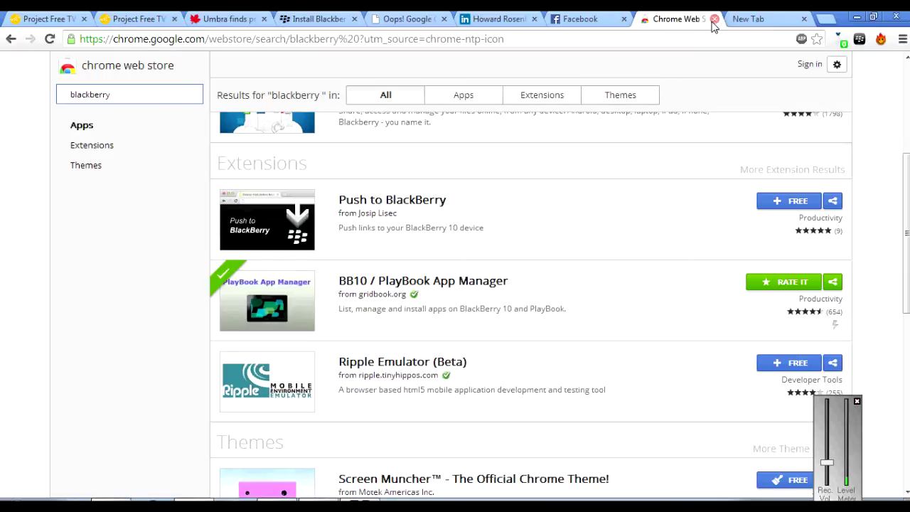
pyautogui.click(714, 19)
pyautogui.click(859, 39)
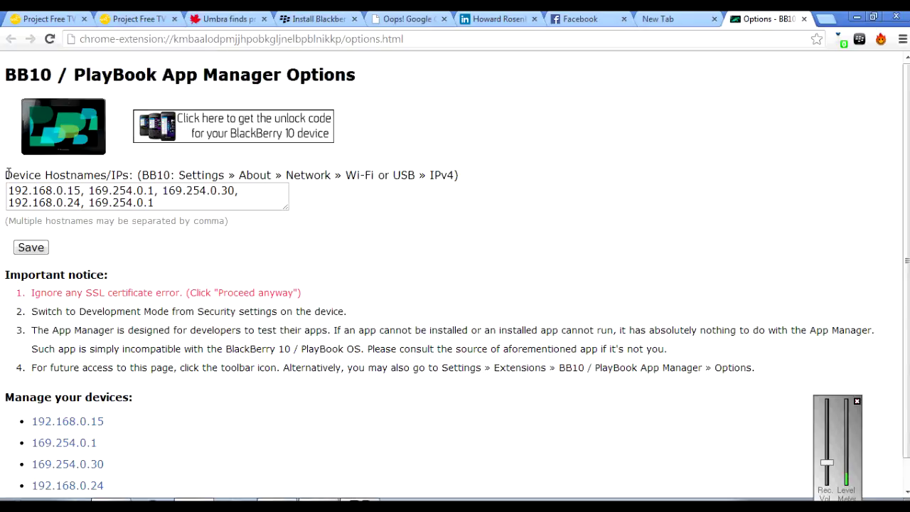
pyautogui.moveTo(7, 174); pyautogui.dragTo(155, 203)
pyautogui.click(149, 203)
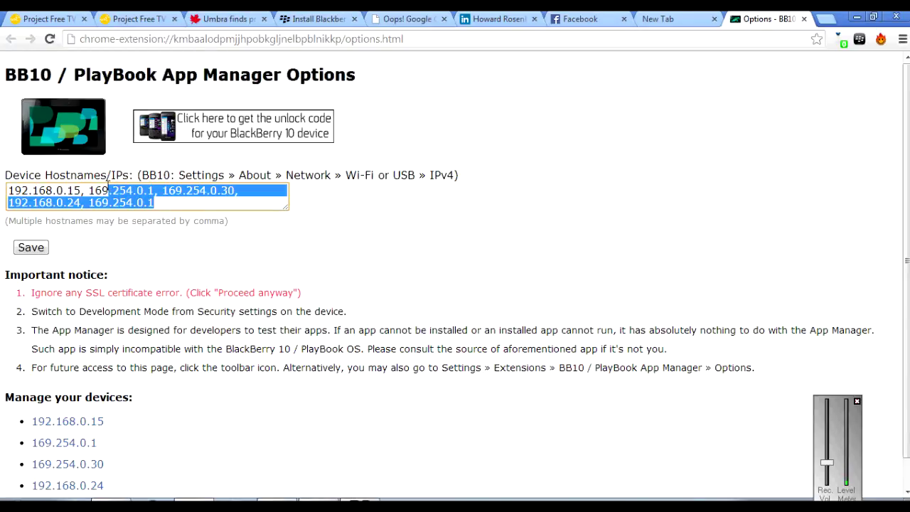
pyautogui.click(127, 203)
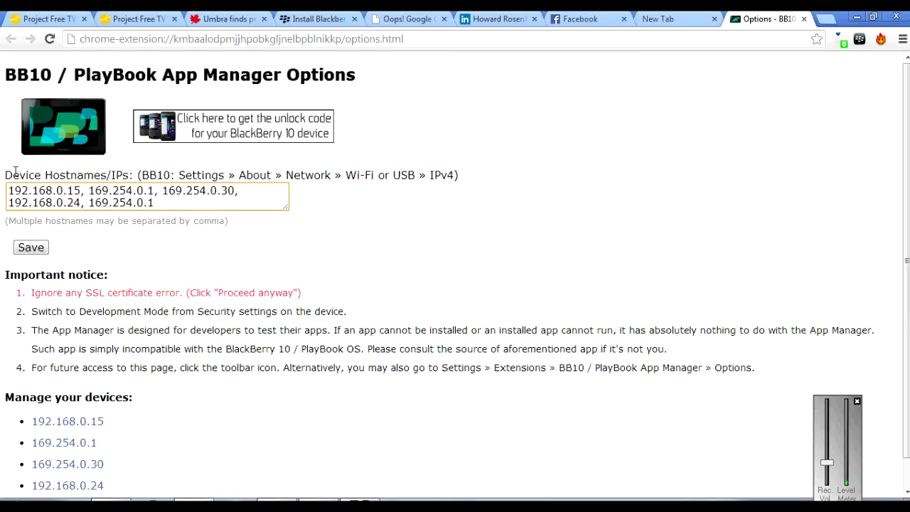
pyautogui.moveTo(7, 174); pyautogui.dragTo(171, 174)
pyautogui.click(170, 172)
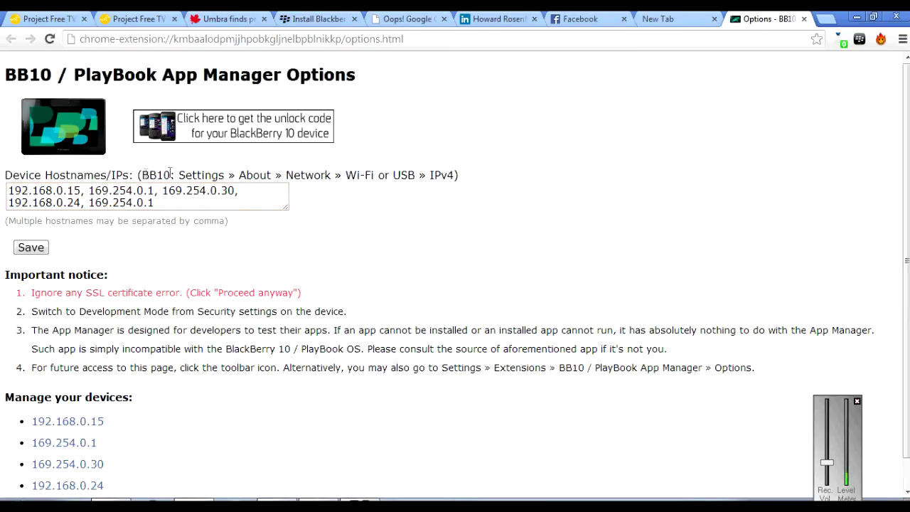
pyautogui.doubleClick(170, 172)
pyautogui.moveTo(176, 174); pyautogui.dragTo(392, 175)
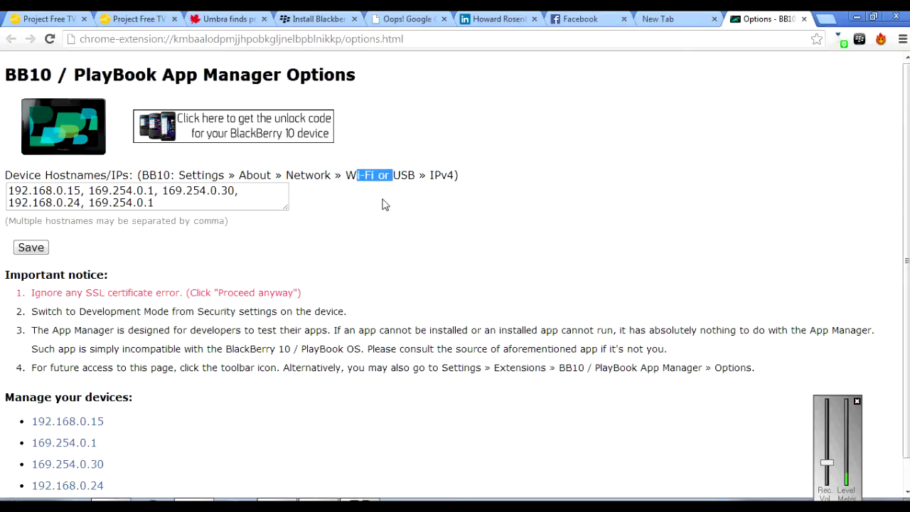
pyautogui.click(364, 180)
pyautogui.moveTo(361, 174); pyautogui.dragTo(370, 175)
pyautogui.click(371, 176)
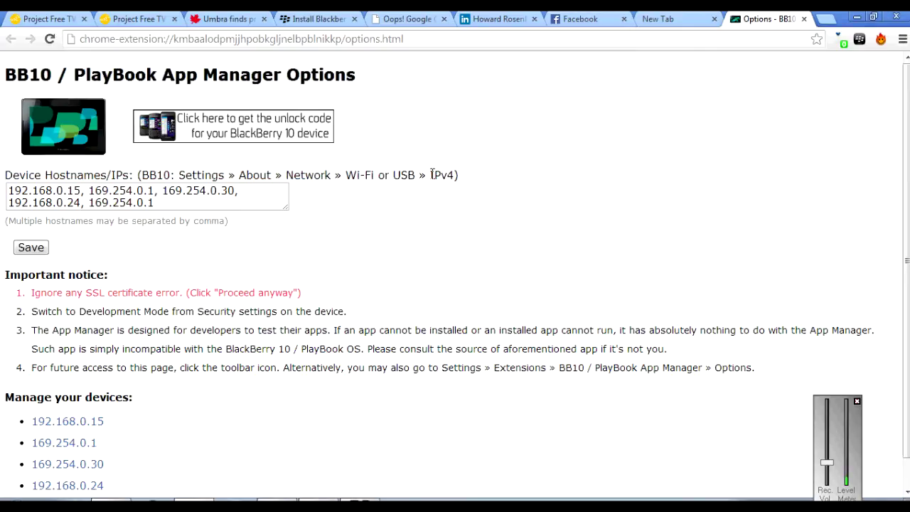
pyautogui.moveTo(432, 174); pyautogui.dragTo(455, 176)
pyautogui.click(439, 204)
pyautogui.scroll(-1, 202, 212)
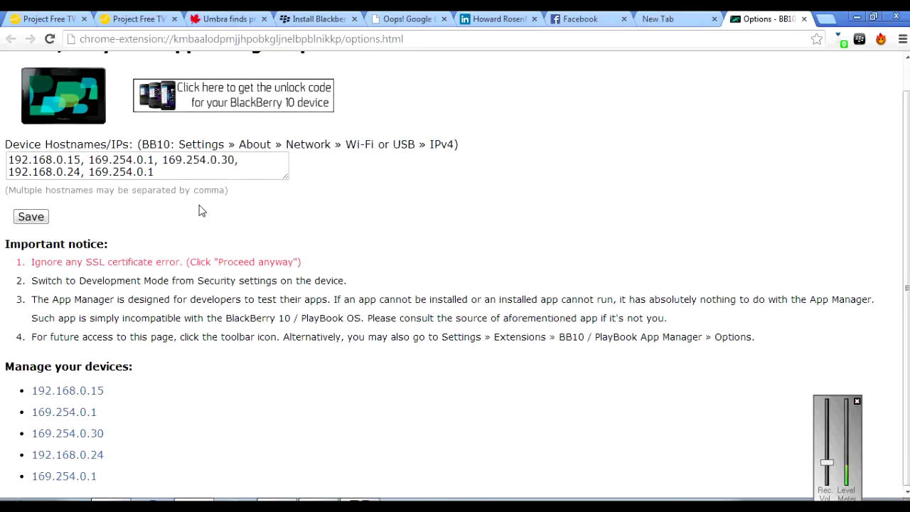
pyautogui.click(168, 173)
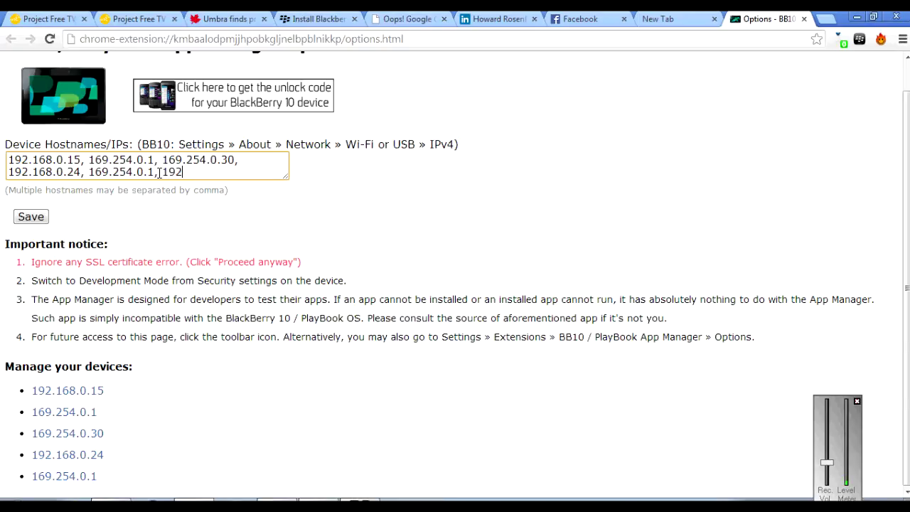
pyautogui.write(', 192.168.0.11/24')
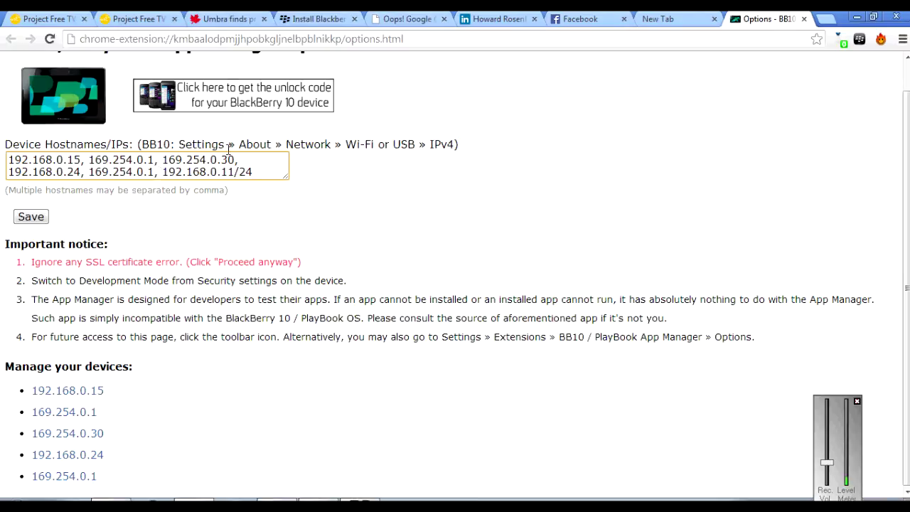
pyautogui.moveTo(235, 171); pyautogui.dragTo(162, 178)
pyautogui.moveTo(239, 174); pyautogui.dragTo(228, 174)
pyautogui.press('BackSpace')
pyautogui.moveTo(248, 172); pyautogui.dragTo(162, 178)
pyautogui.press('BackSpace')
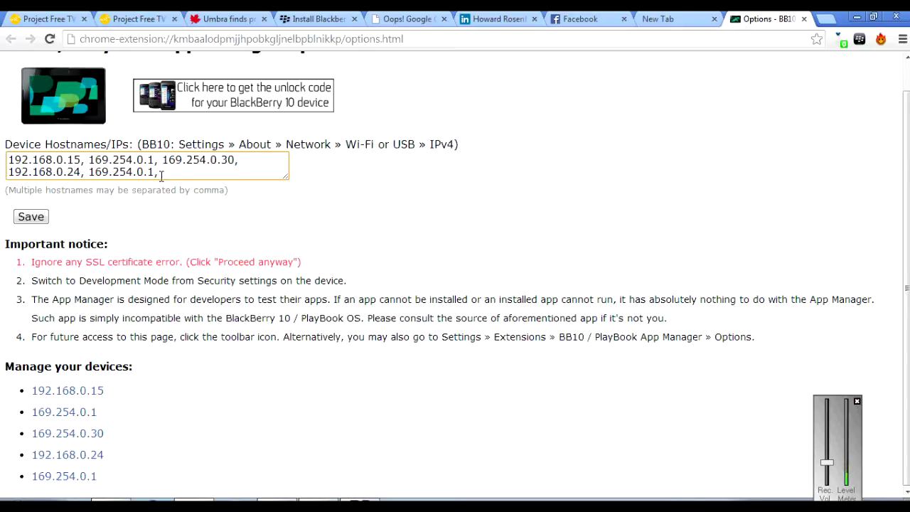
pyautogui.click(262, 371)
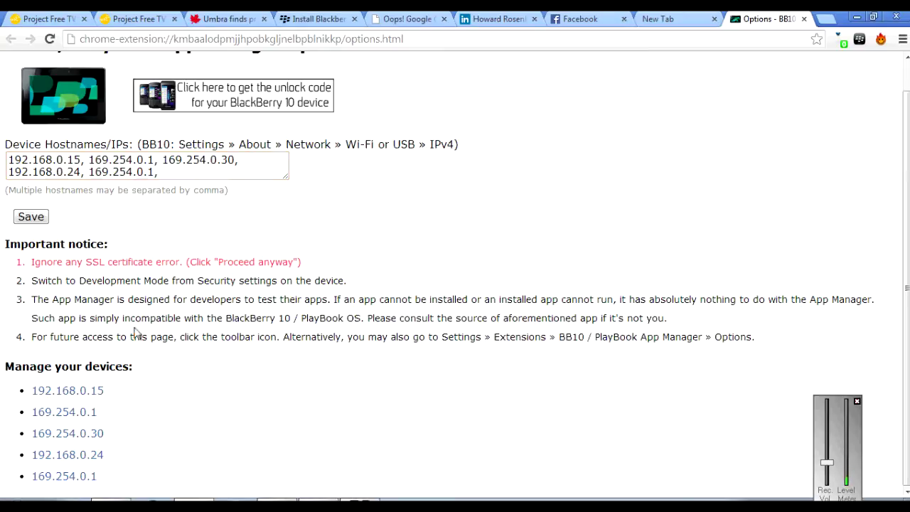
pyautogui.click(173, 177)
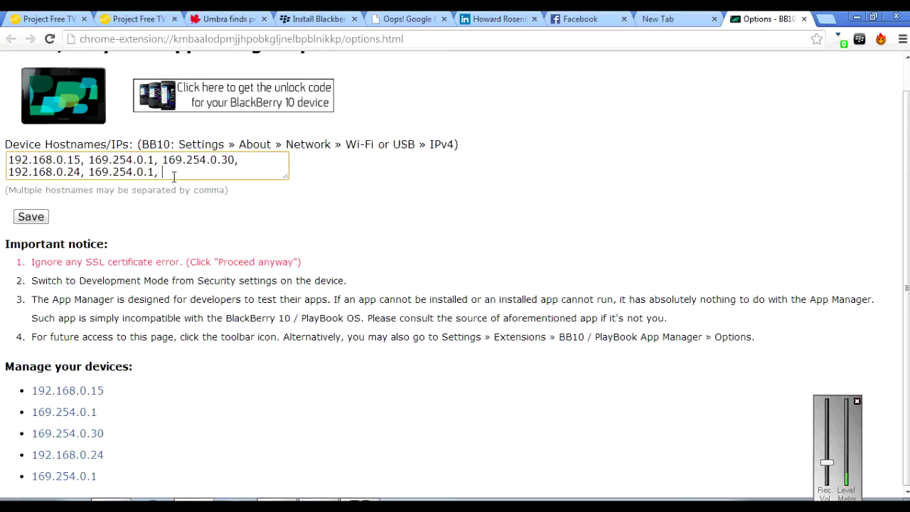
pyautogui.click(216, 298)
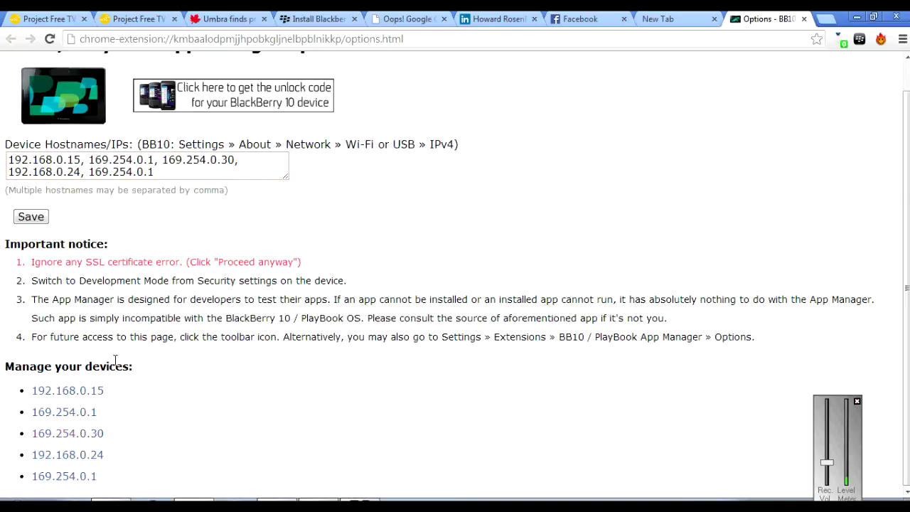
pyautogui.click(89, 395)
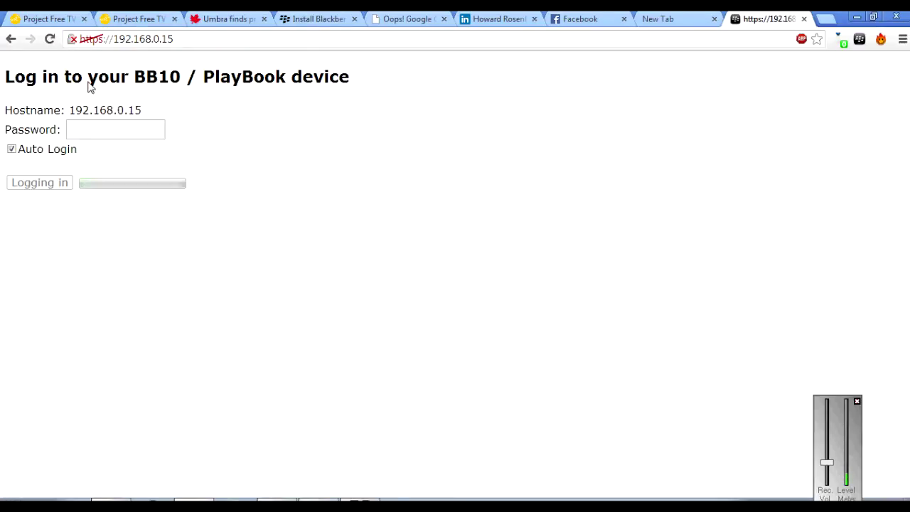
# Step: Enter the device password to log in to 192.168.0.15, then return to Explorer's 'maps' results
pyautogui.click(99, 126)
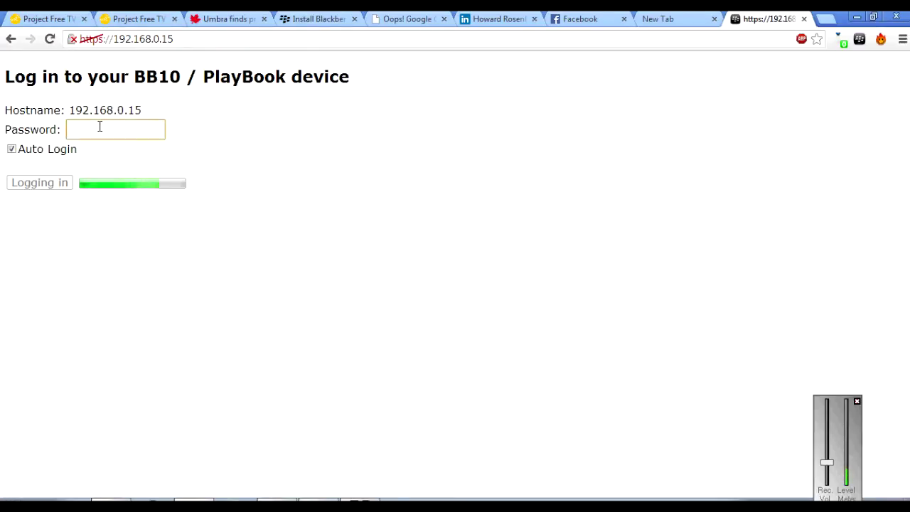
pyautogui.write('••••')
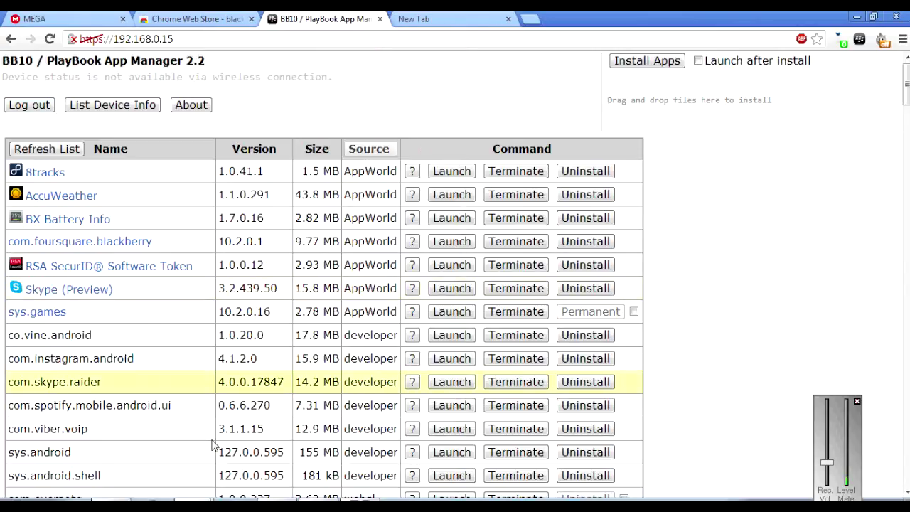
pyautogui.hotkey('alt', 'Tab')
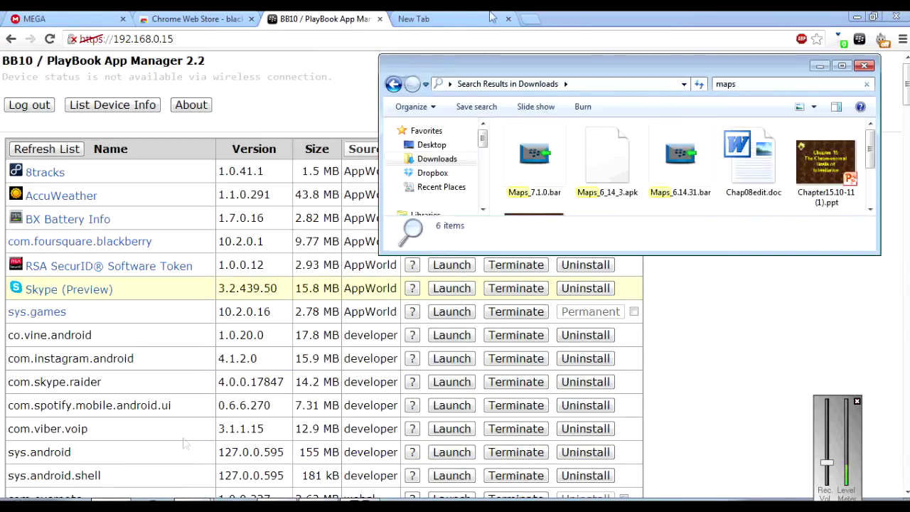
# Step: Drag Maps_7.1.0.bar from Explorer onto the App Manager's drop area to install it
pyautogui.moveTo(580, 74); pyautogui.dragTo(447, 193)
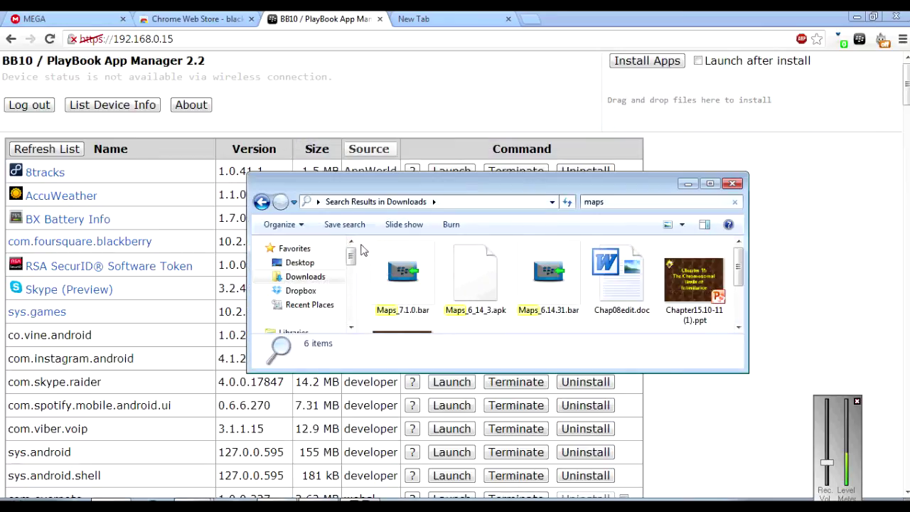
pyautogui.click(404, 282)
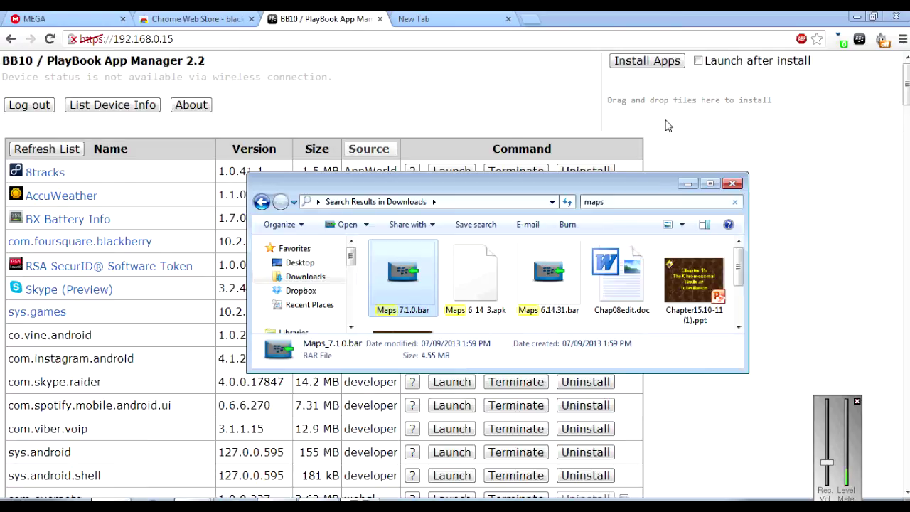
pyautogui.moveTo(667, 125); pyautogui.dragTo(681, 136)
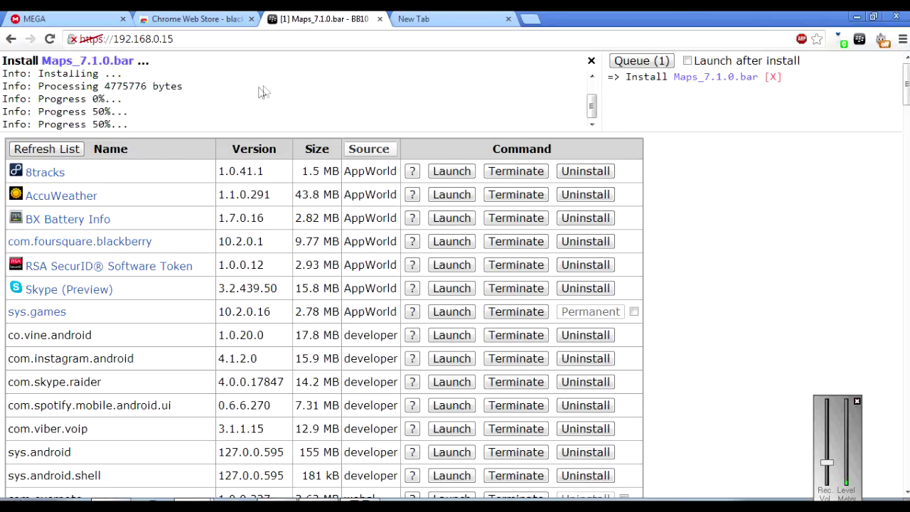
# Step: Check that com.google.android.apps.maps 7.1.0.0 is listed and view Logs (1) showing success
pyautogui.scroll(-8, 310, 92)
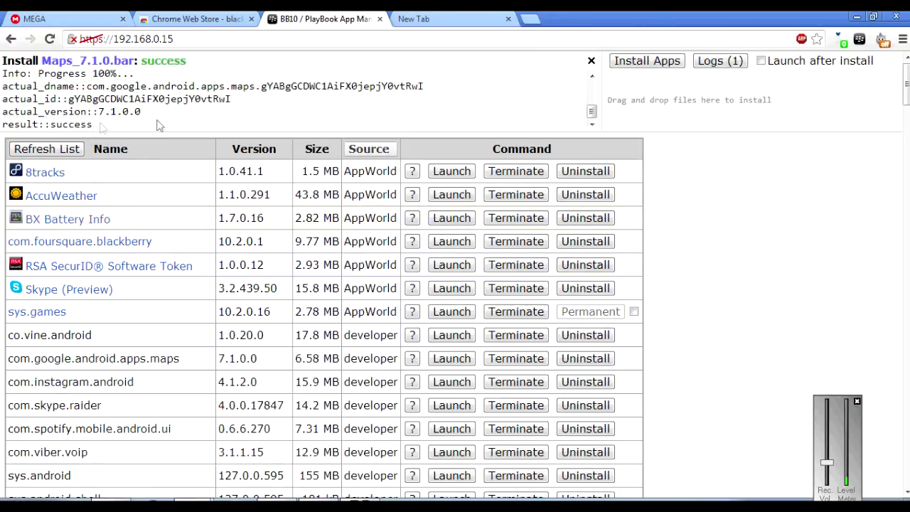
pyautogui.click(735, 68)
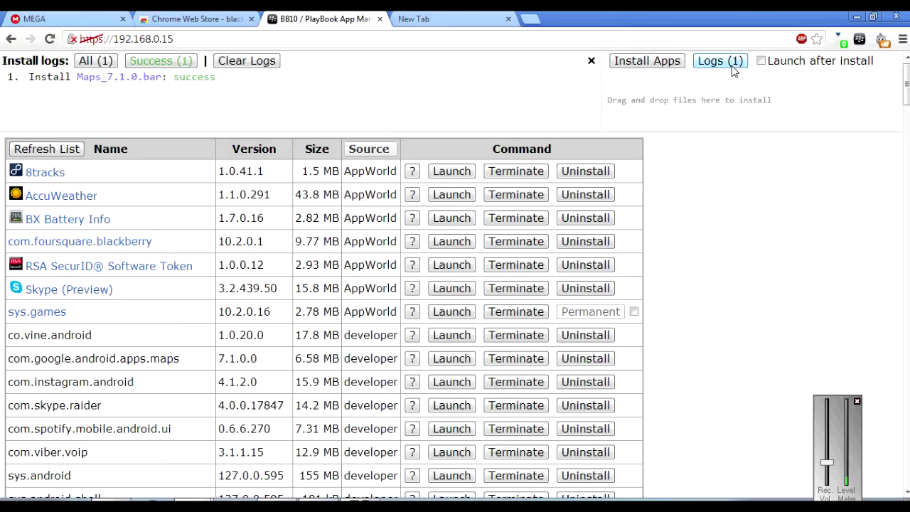